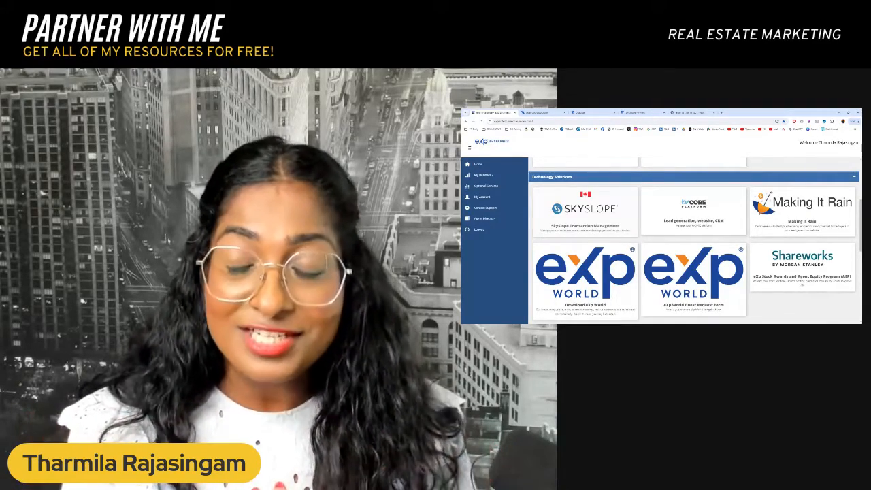
Launch SkySlope Transaction Management from the eXp Enterprise portal.
{"action": "scroll", "coordinate": [694, 242], "scroll_direction": "down", "scroll_amount": 3}
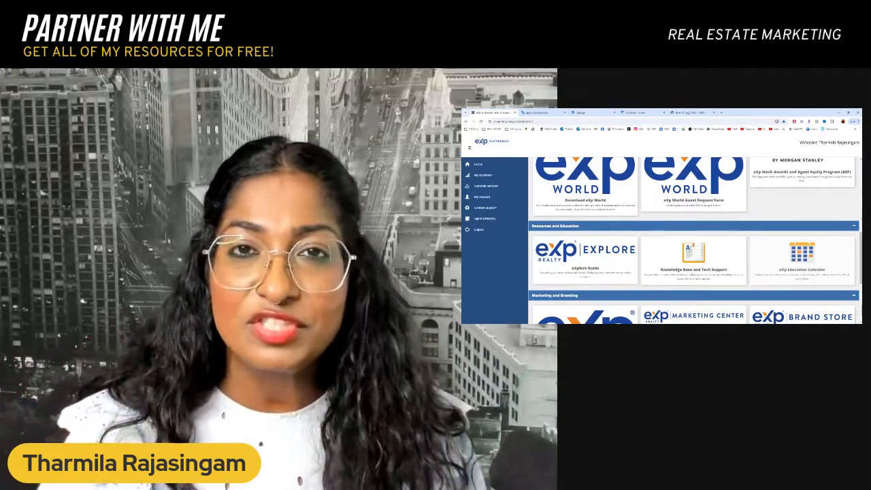
{"action": "scroll", "coordinate": [791, 270], "scroll_direction": "up", "scroll_amount": 1}
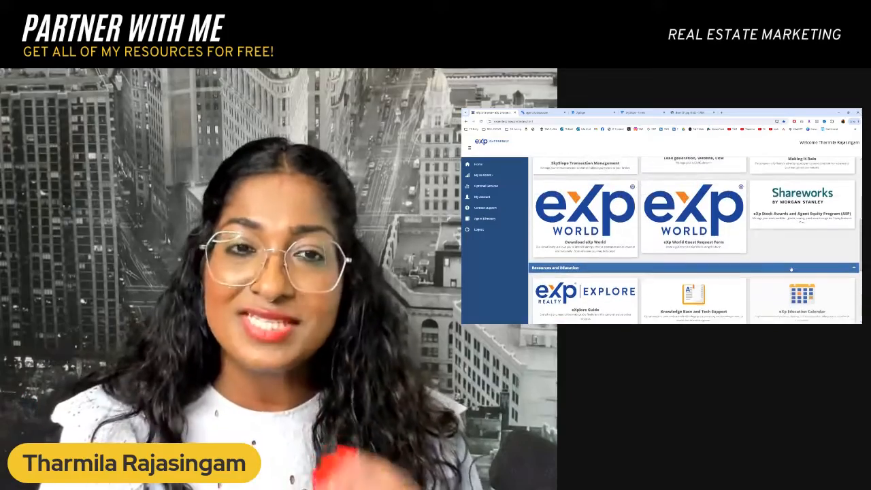
{"action": "scroll", "coordinate": [791, 269], "scroll_direction": "up", "scroll_amount": 1}
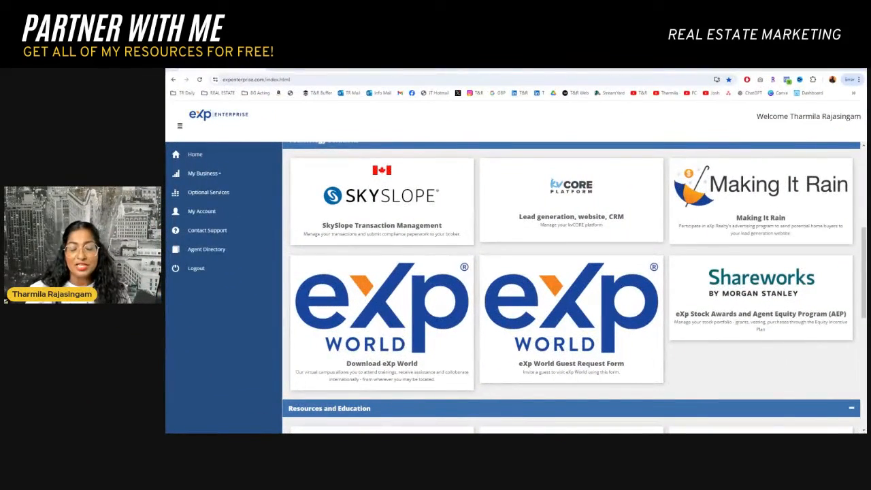
{"action": "scroll", "coordinate": [385, 248], "scroll_direction": "up", "scroll_amount": 1}
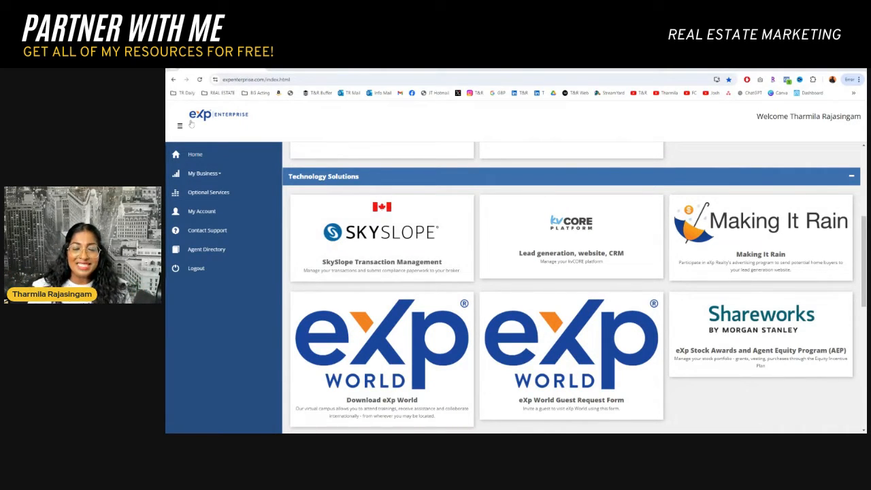
{"action": "left_click", "coordinate": [409, 234]}
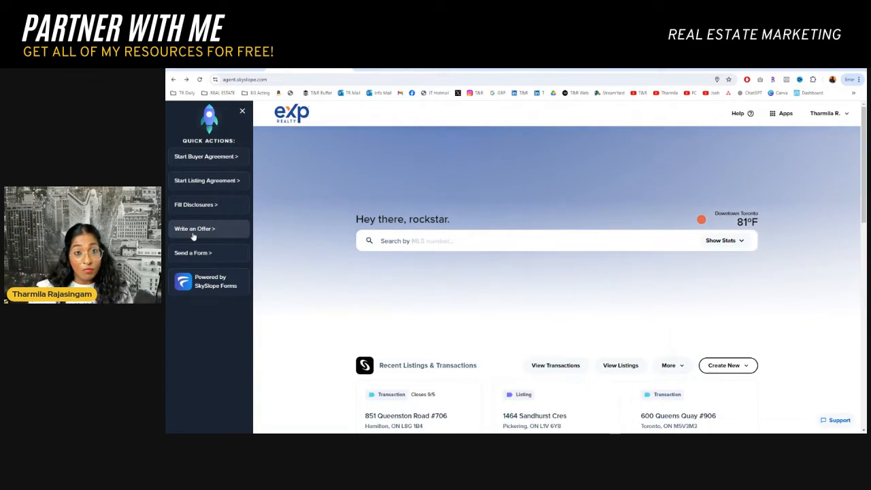
{"action": "left_click", "coordinate": [477, 69]}
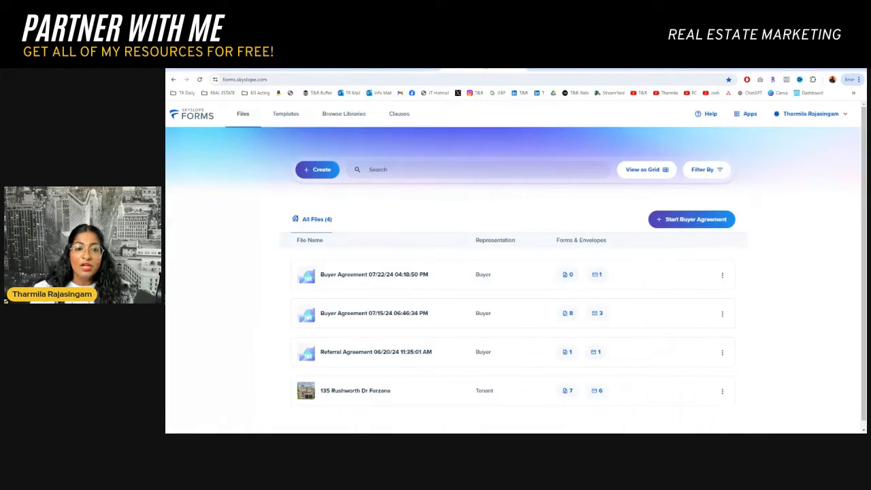
{"action": "left_click", "coordinate": [684, 225]}
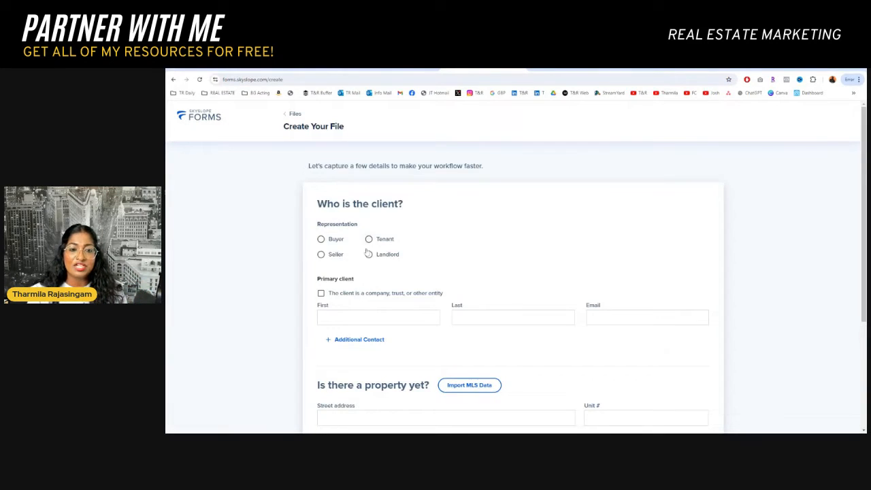
{"action": "scroll", "coordinate": [347, 248], "scroll_direction": "down", "scroll_amount": 1}
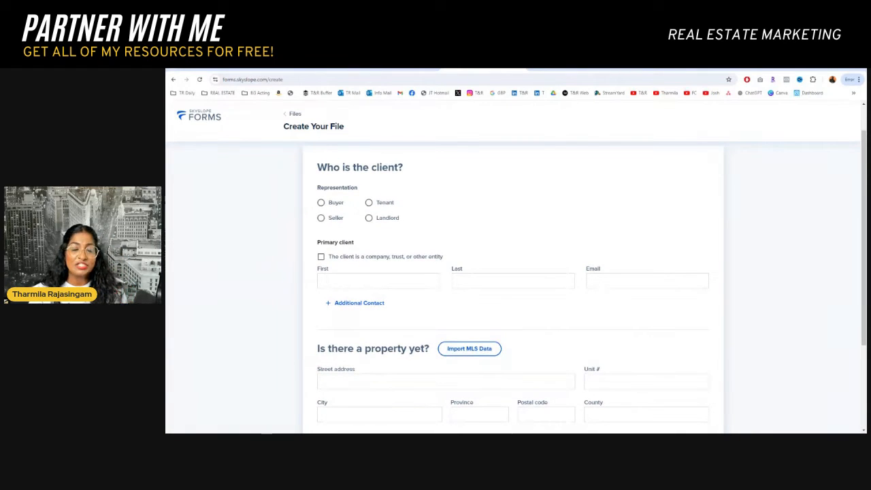
{"action": "left_click", "coordinate": [333, 204]}
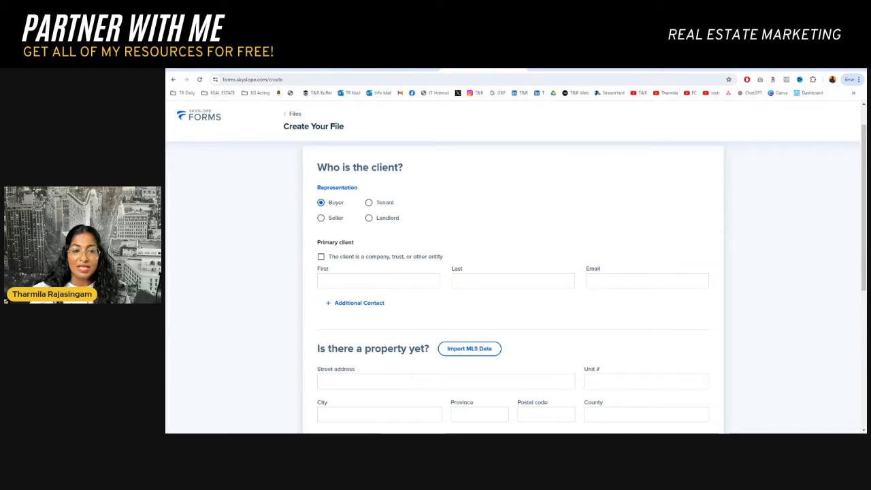
{"action": "scroll", "coordinate": [698, 298], "scroll_direction": "down", "scroll_amount": 2}
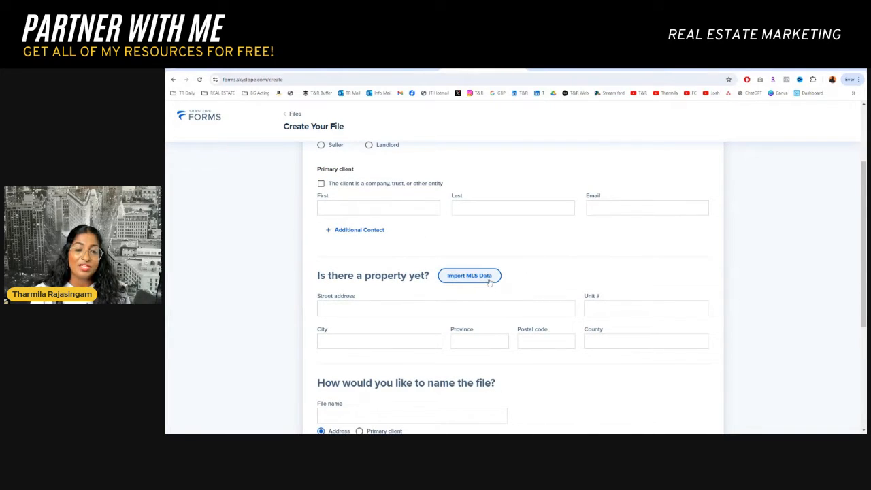
{"action": "scroll", "coordinate": [488, 280], "scroll_direction": "down", "scroll_amount": 1}
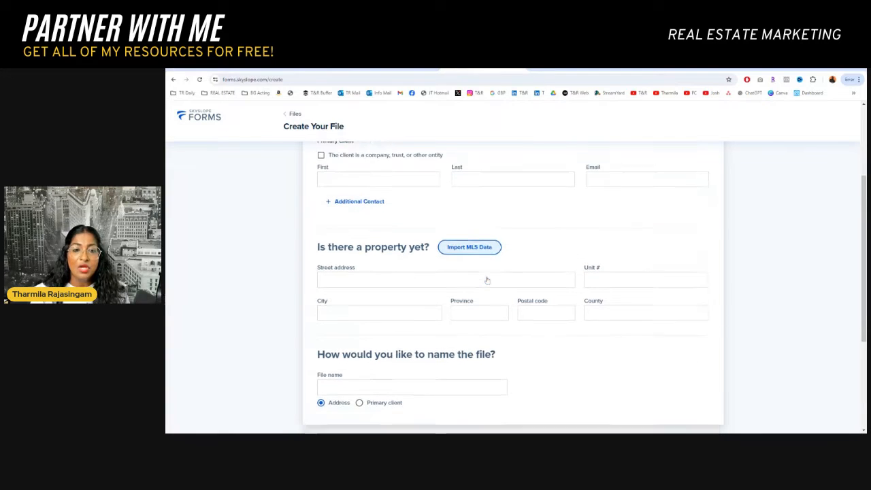
{"action": "scroll", "coordinate": [488, 280], "scroll_direction": "down", "scroll_amount": 2}
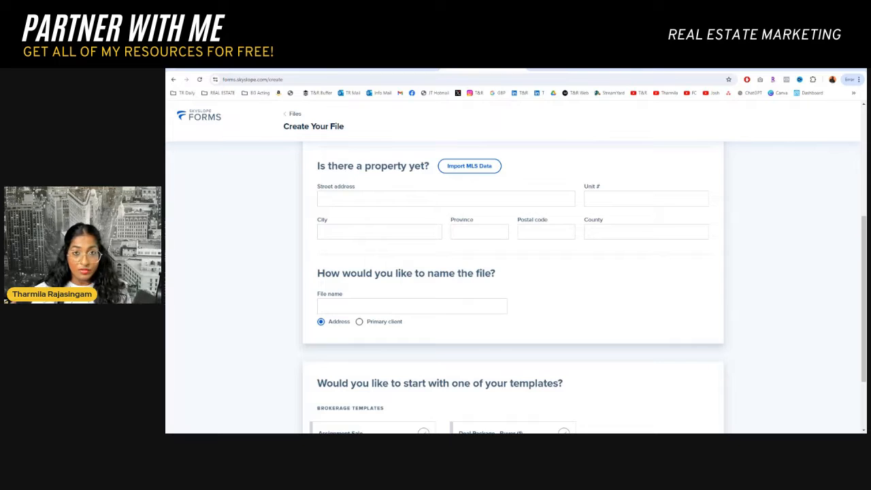
{"action": "scroll", "coordinate": [243, 227], "scroll_direction": "down", "scroll_amount": 2}
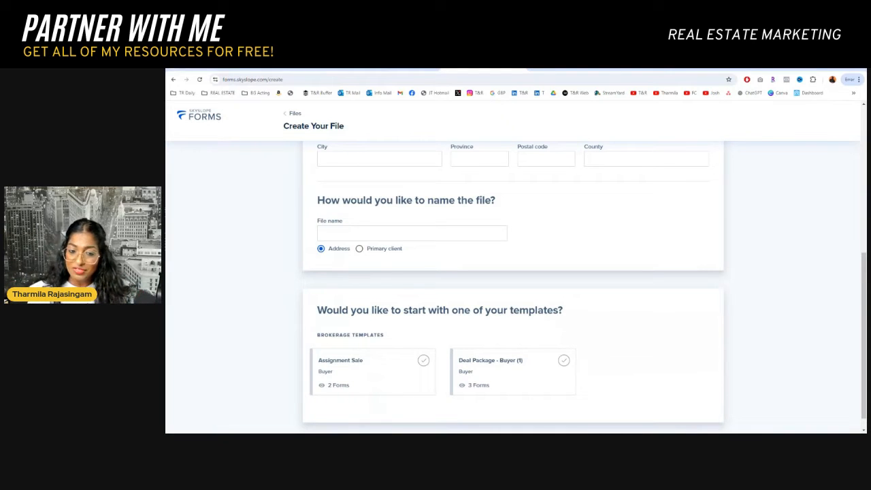
{"action": "scroll", "coordinate": [423, 242], "scroll_direction": "down", "scroll_amount": 1}
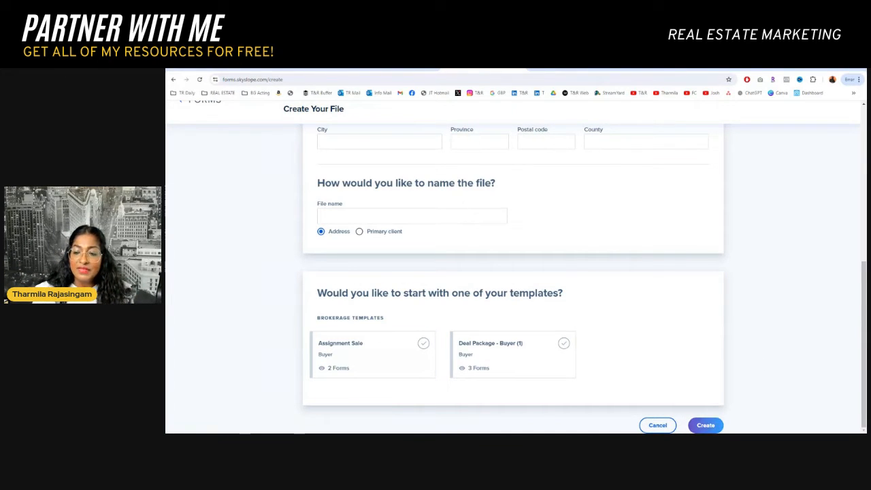
{"action": "scroll", "coordinate": [712, 430], "scroll_direction": "up", "scroll_amount": 1}
{"action": "scroll", "coordinate": [512, 272], "scroll_direction": "up", "scroll_amount": 5}
{"action": "scroll", "coordinate": [512, 272], "scroll_direction": "down", "scroll_amount": 5}
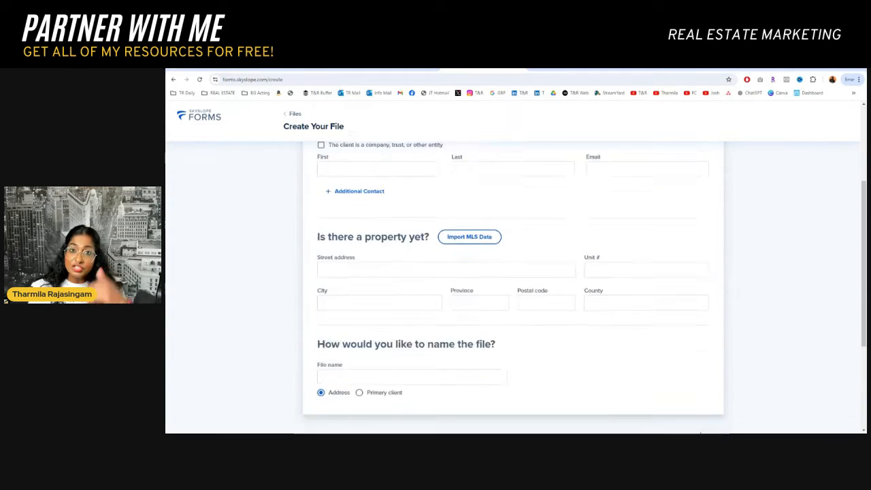
{"action": "scroll", "coordinate": [590, 373], "scroll_direction": "up", "scroll_amount": 1}
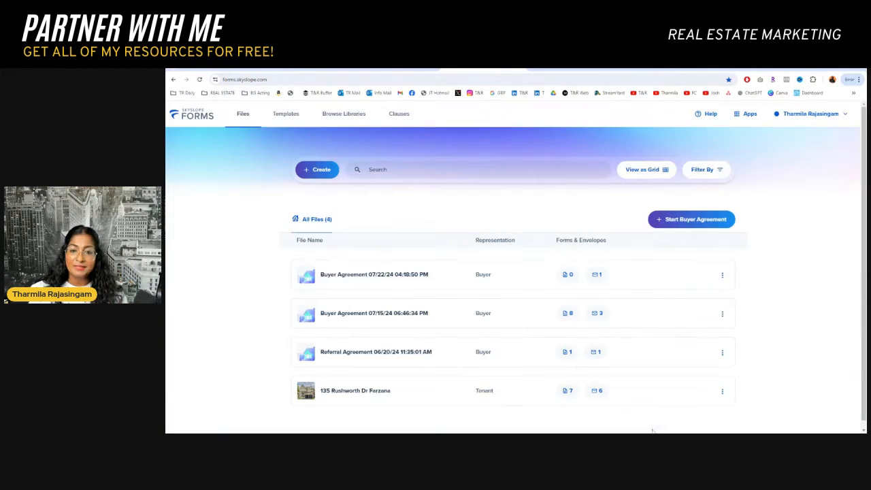
Start a new buyer agreement envelope and add Form 300 Buyer Representation Agreement to it.
{"action": "left_click", "coordinate": [690, 219]}
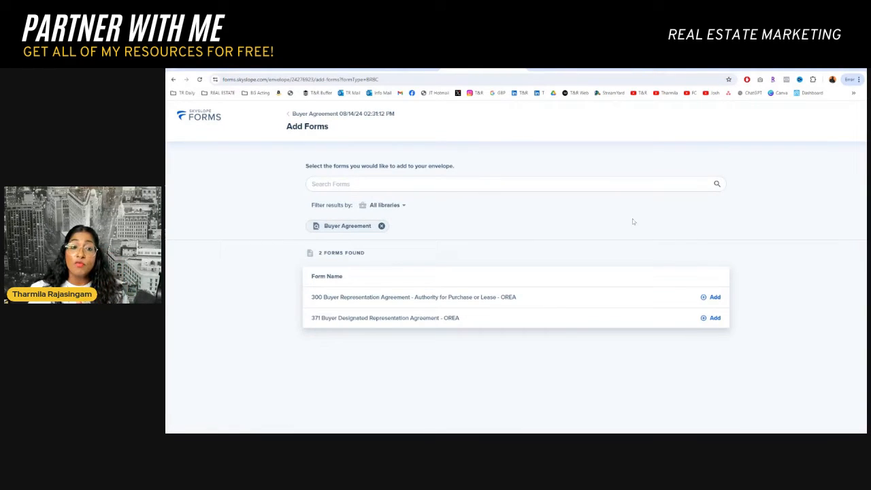
{"action": "left_click", "coordinate": [391, 183]}
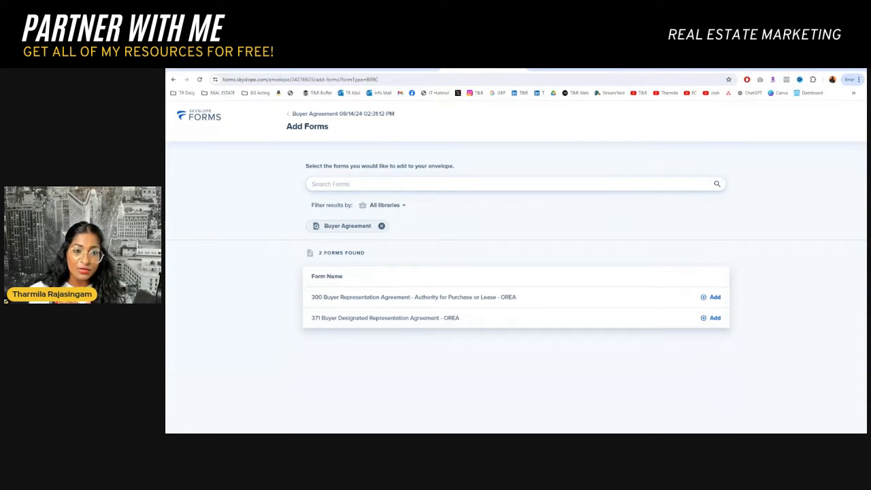
{"action": "type", "text": "400"}
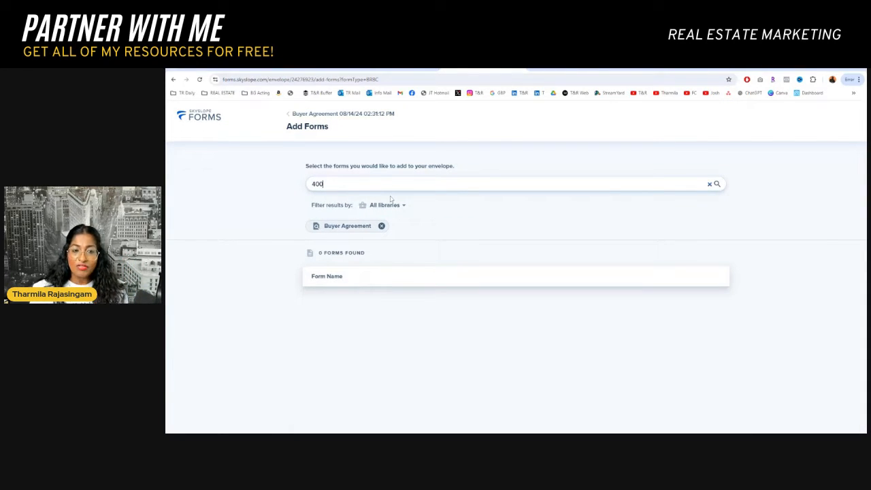
{"action": "key", "text": "BackSpace"}
{"action": "key", "text": "BackSpace"}
{"action": "type", "text": "300"}
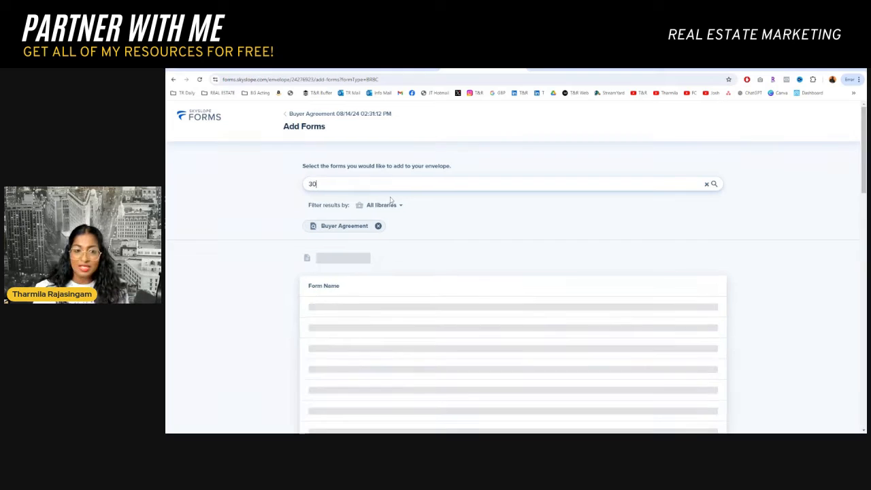
{"action": "key", "text": "BackSpace"}
{"action": "key", "text": "BackSpace"}
{"action": "key", "text": "BackSpace"}
{"action": "type", "text": "buyer"}
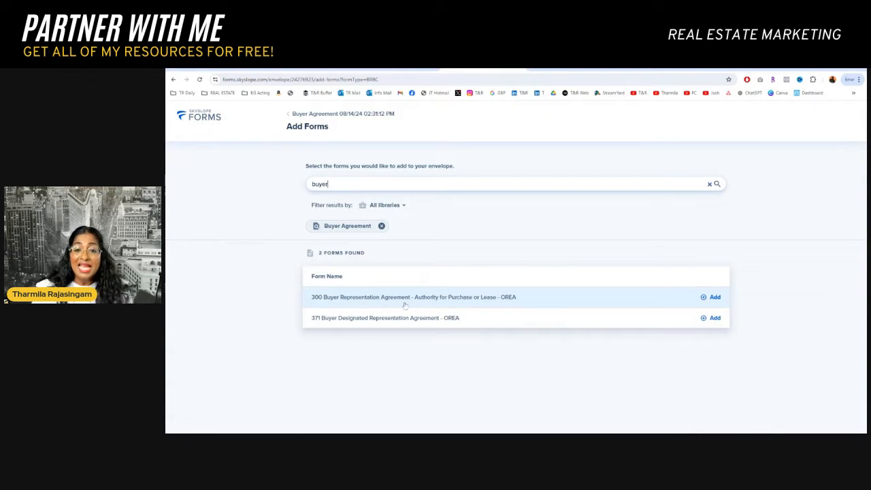
{"action": "left_click", "coordinate": [713, 297]}
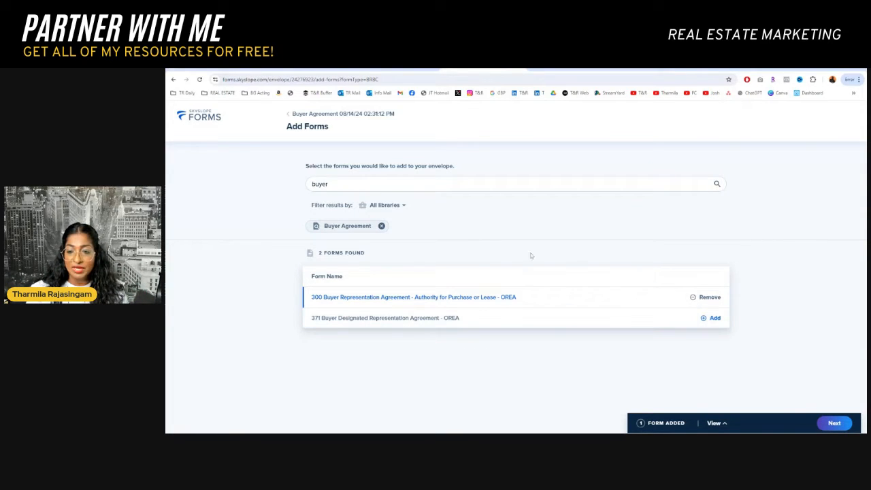
Search forms for 'agree', proceed to the next envelope step, and begin OREA authorization.
{"action": "key", "text": "ctrl+a"}
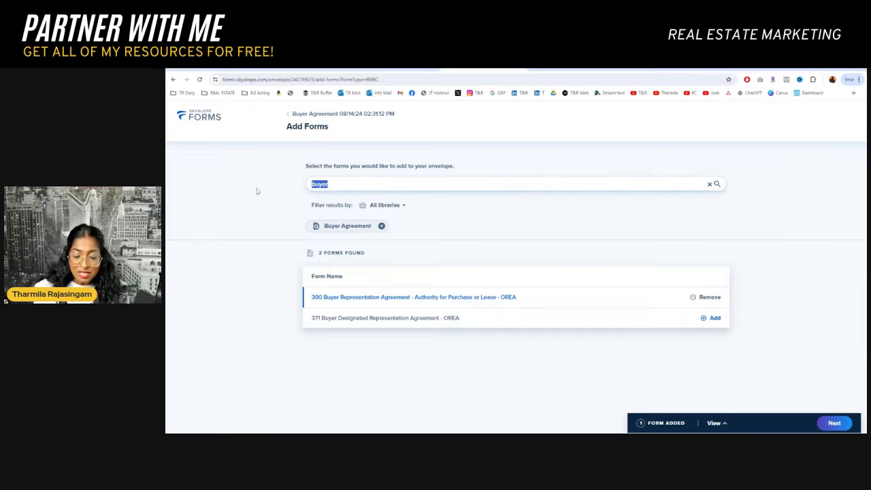
{"action": "type", "text": "agree"}
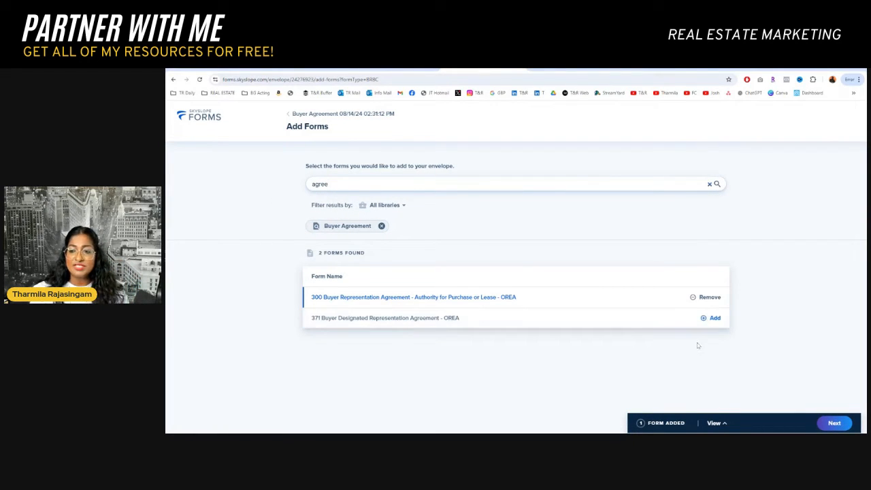
{"action": "left_click", "coordinate": [835, 423]}
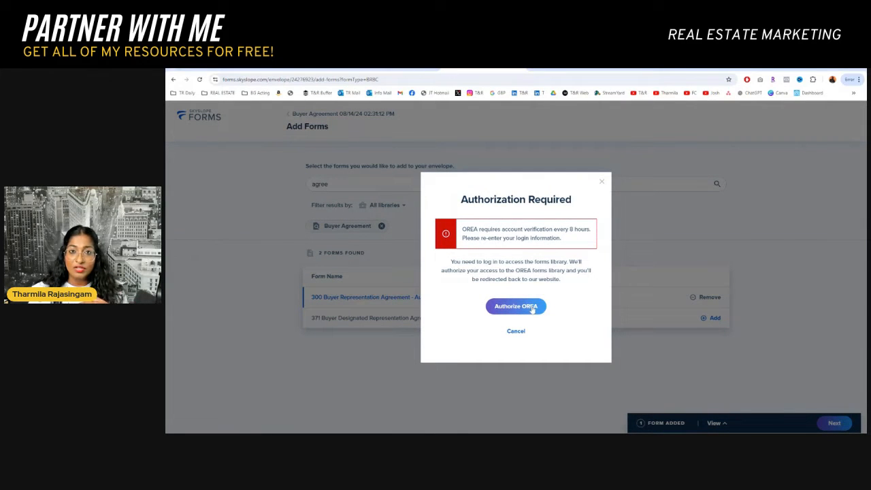
{"action": "left_click", "coordinate": [533, 307]}
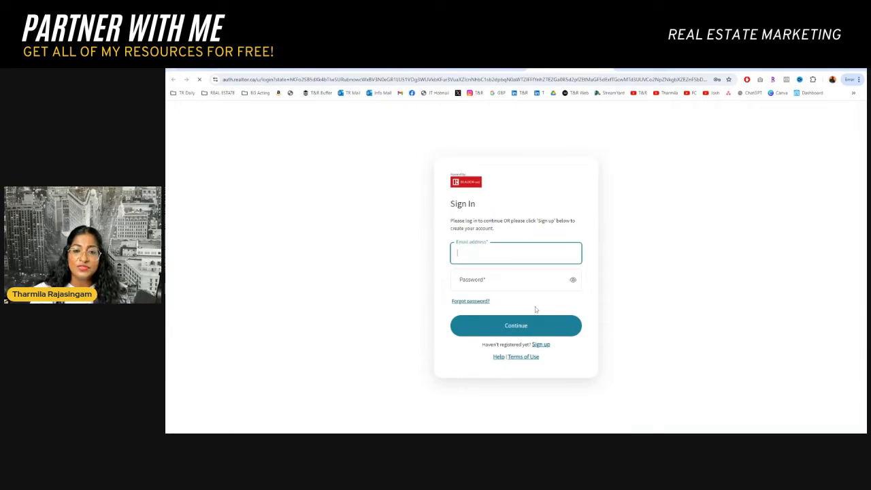
Sign in to REALTOR.ca and submit the text-message identity verification code.
{"action": "left_click", "coordinate": [517, 279]}
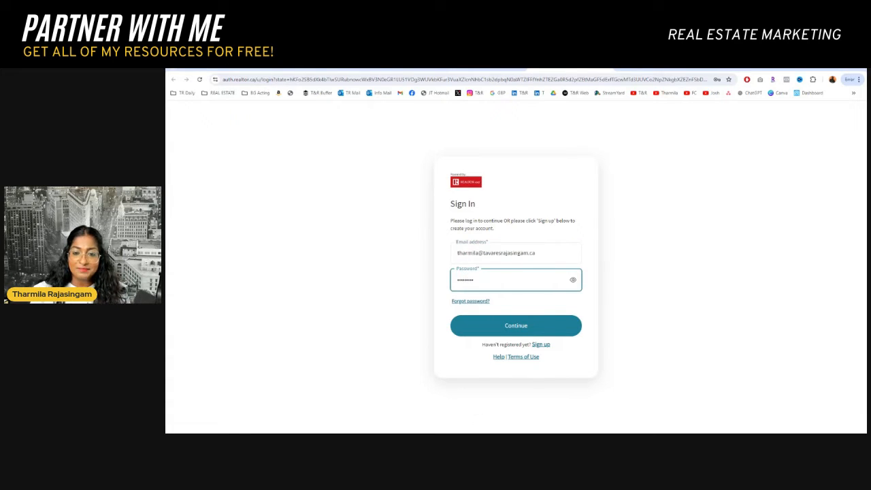
{"action": "left_click", "coordinate": [521, 328]}
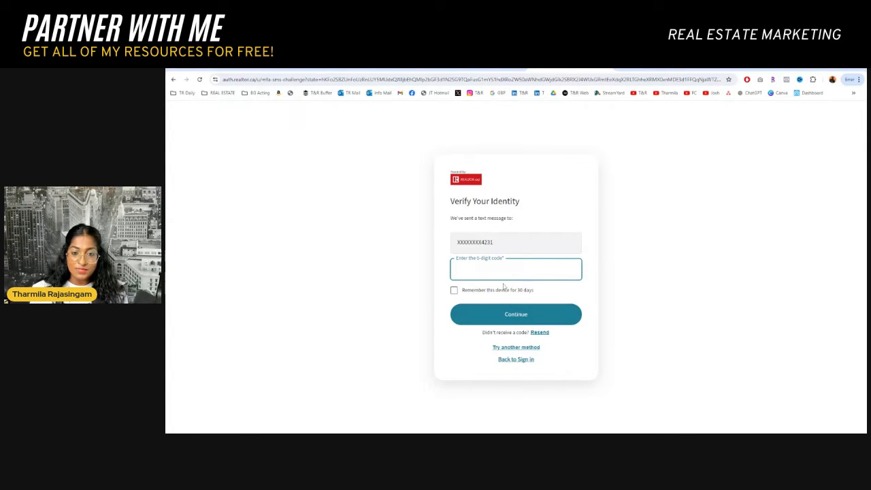
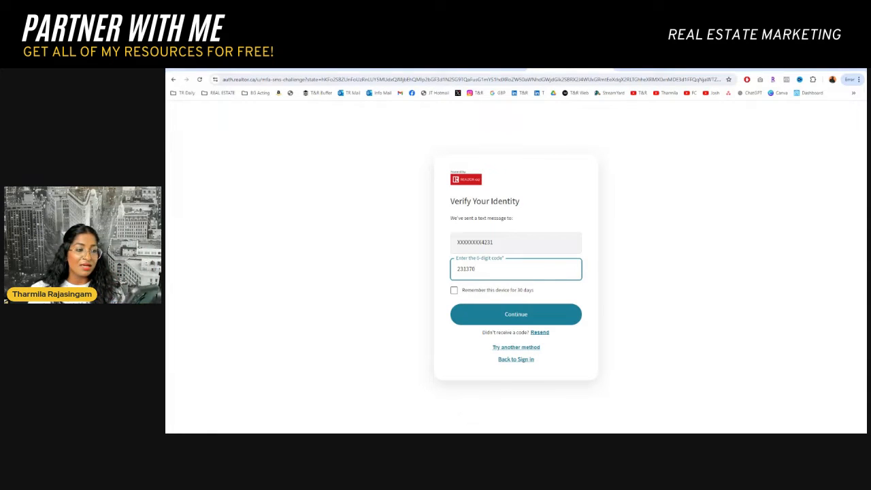
{"action": "left_click", "coordinate": [538, 316]}
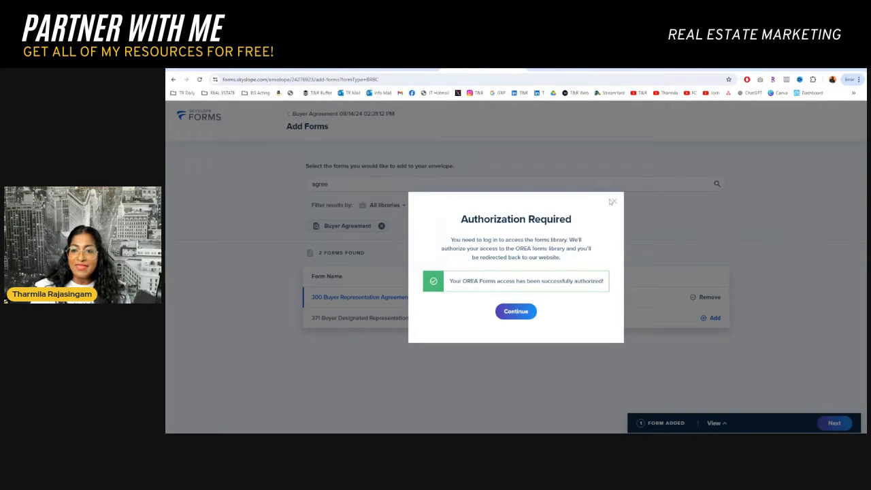
Confirm the OREA authorization, reload past the server error, and switch to the eXp agent dashboard.
{"action": "left_click", "coordinate": [516, 312]}
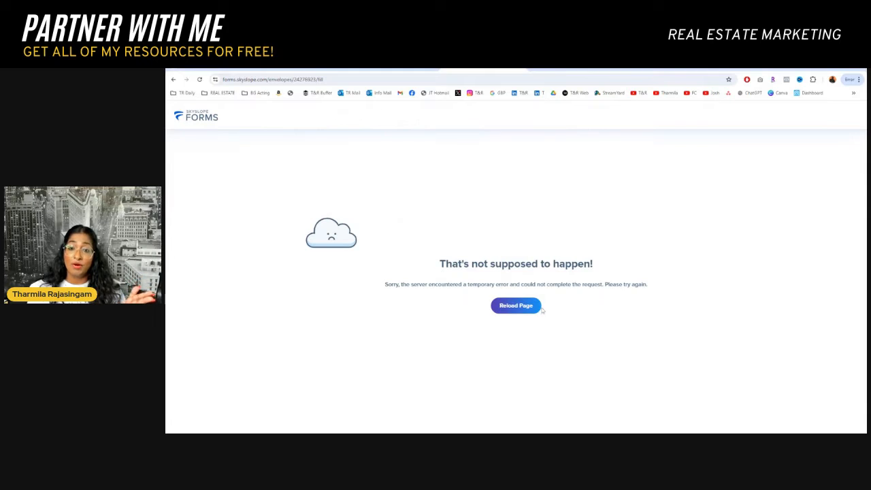
{"action": "left_click", "coordinate": [524, 310]}
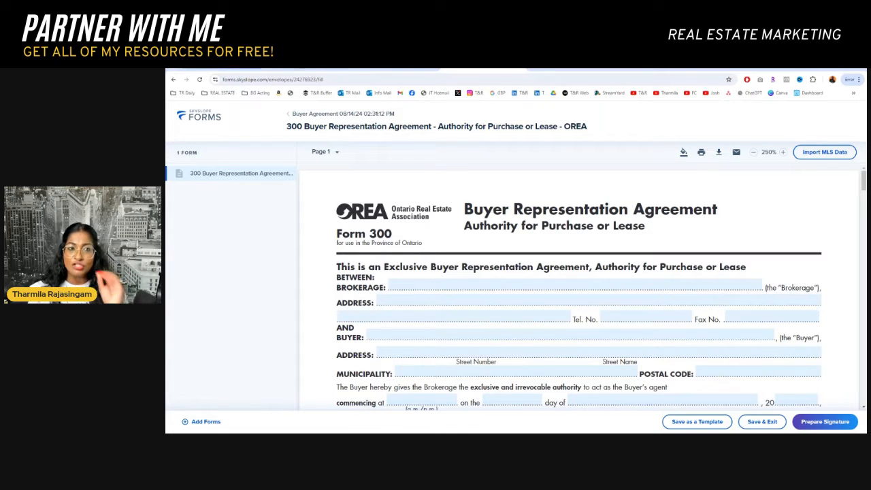
{"action": "left_click", "coordinate": [219, 70]}
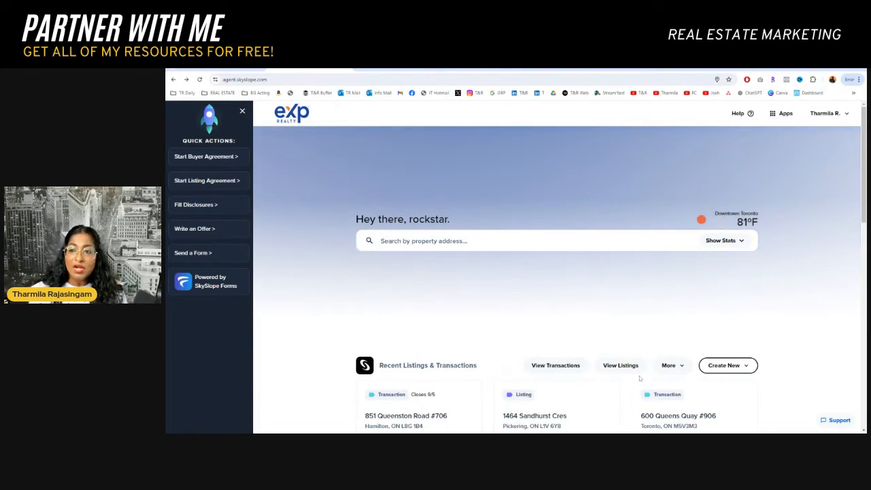
Choose Create New > Transaction and return to the CreateTransaction tab's file-creation dialog.
{"action": "left_click", "coordinate": [745, 365]}
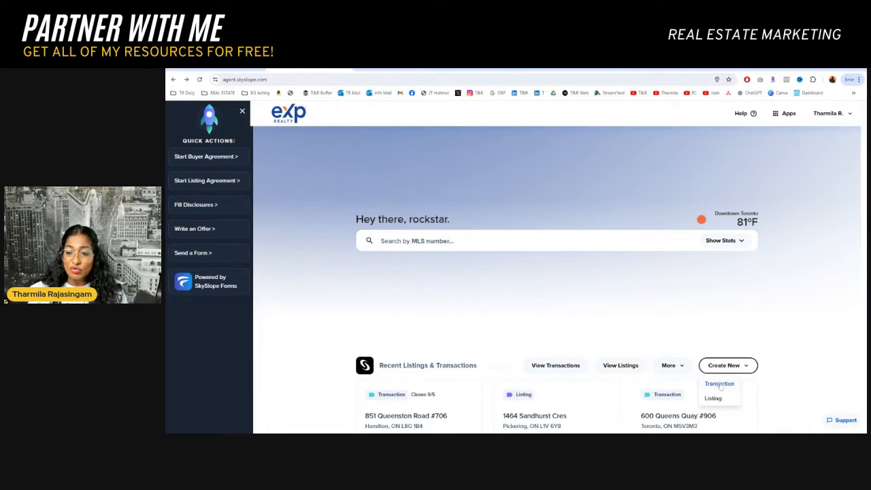
{"action": "left_click", "coordinate": [720, 385]}
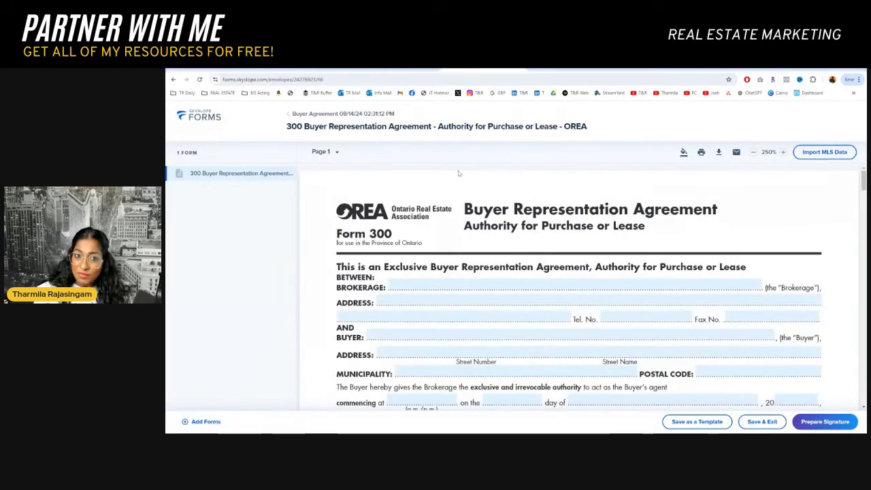
{"action": "left_click", "coordinate": [322, 69]}
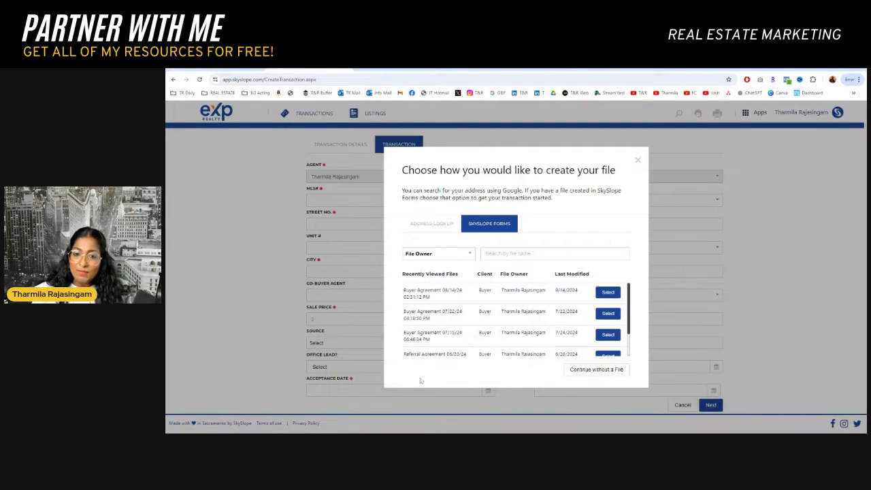
Close the file-creation dialog to reveal the blank transaction form, then go to DigiSign envelopes.
{"action": "left_click", "coordinate": [639, 162]}
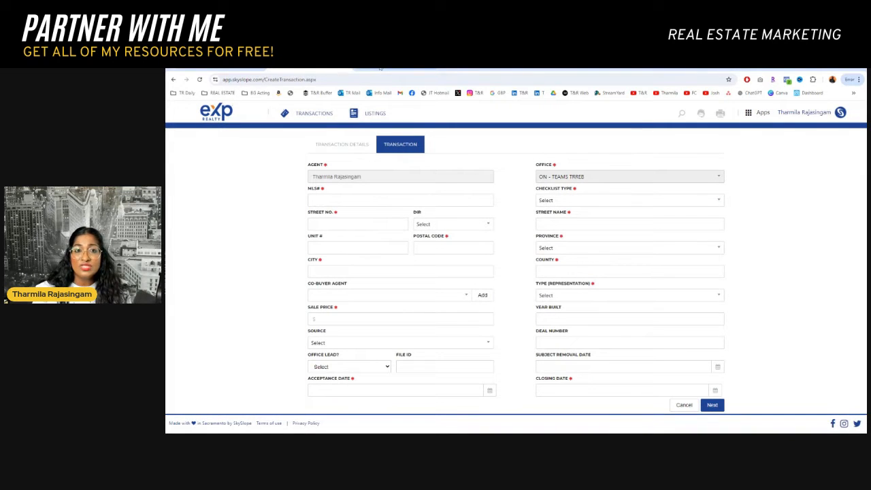
{"action": "left_click", "coordinate": [380, 69]}
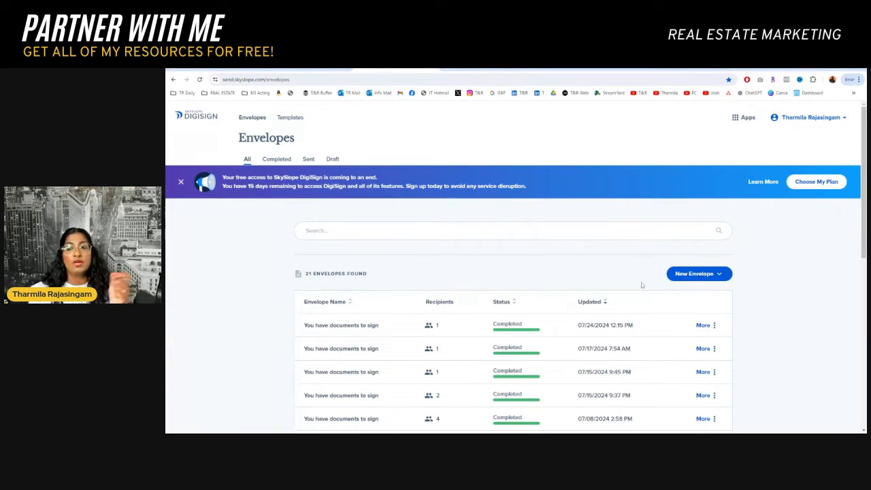
Open the New Envelope menu and view the $35.00/year DigiSign Annual Subscription plan.
{"action": "left_click", "coordinate": [704, 276]}
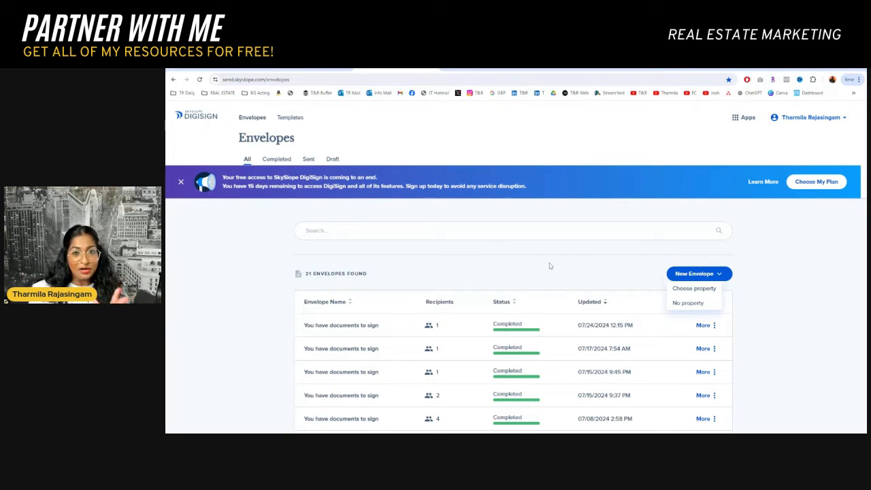
{"action": "left_click", "coordinate": [820, 184]}
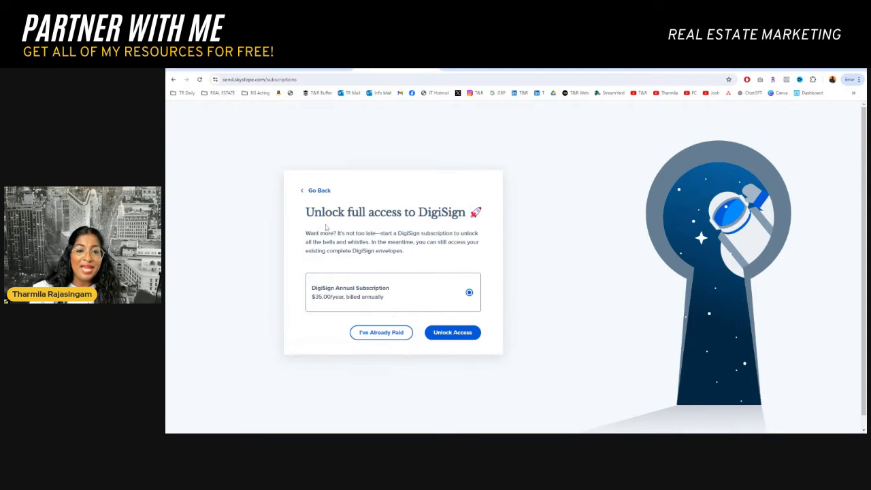
Go back from the DigiSign subscription page to the blank new transaction form.
{"action": "left_click", "coordinate": [304, 193]}
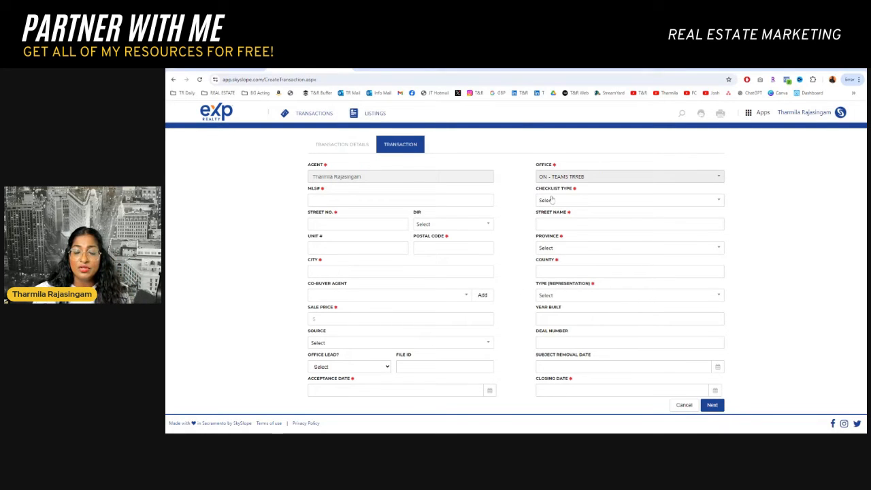
{"action": "left_click", "coordinate": [588, 203]}
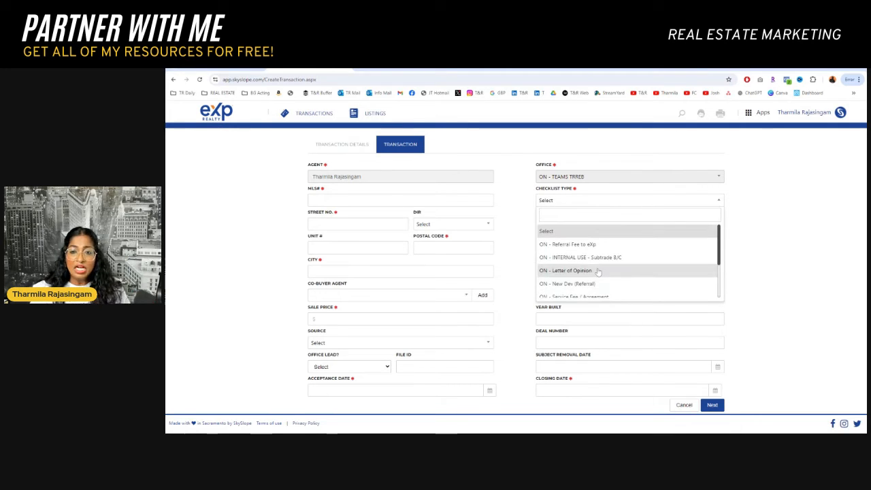
{"action": "scroll", "coordinate": [598, 272], "scroll_direction": "down", "scroll_amount": 2}
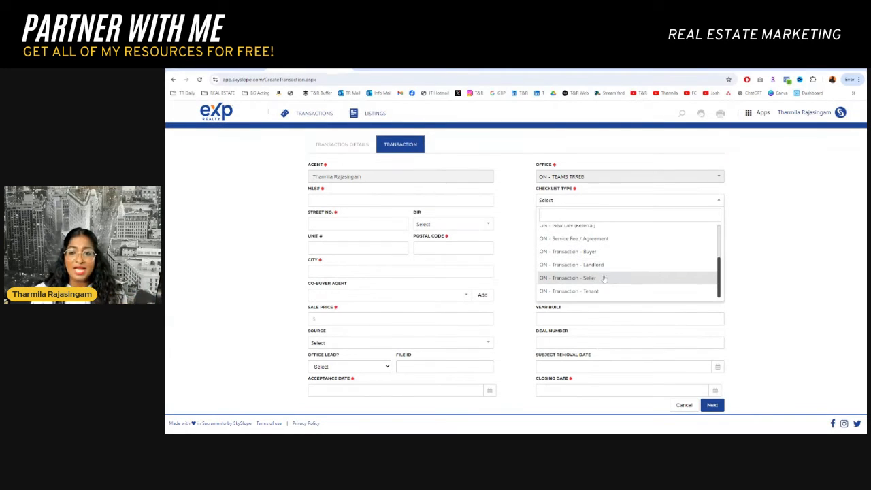
{"action": "left_click", "coordinate": [784, 250]}
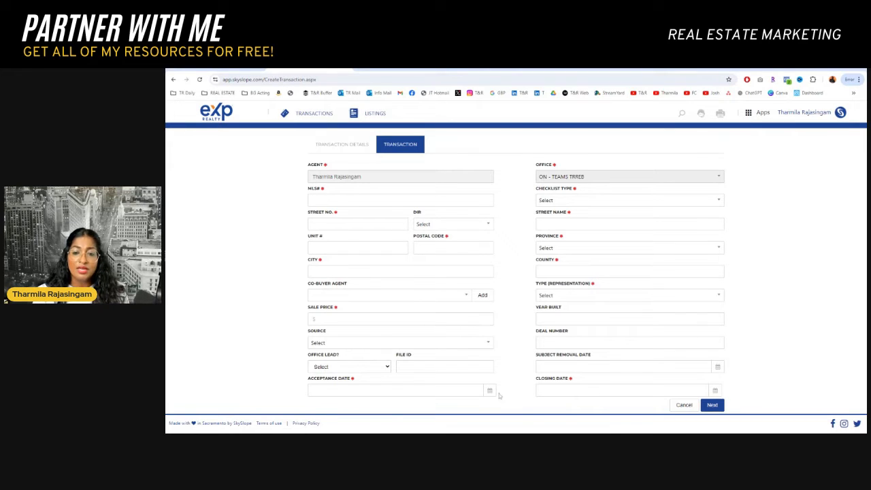
{"action": "left_click", "coordinate": [570, 295]}
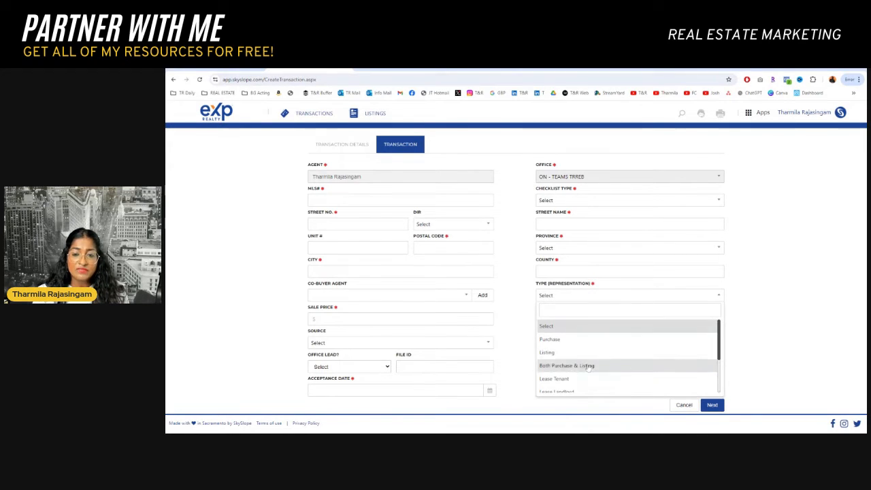
{"action": "left_click", "coordinate": [749, 286]}
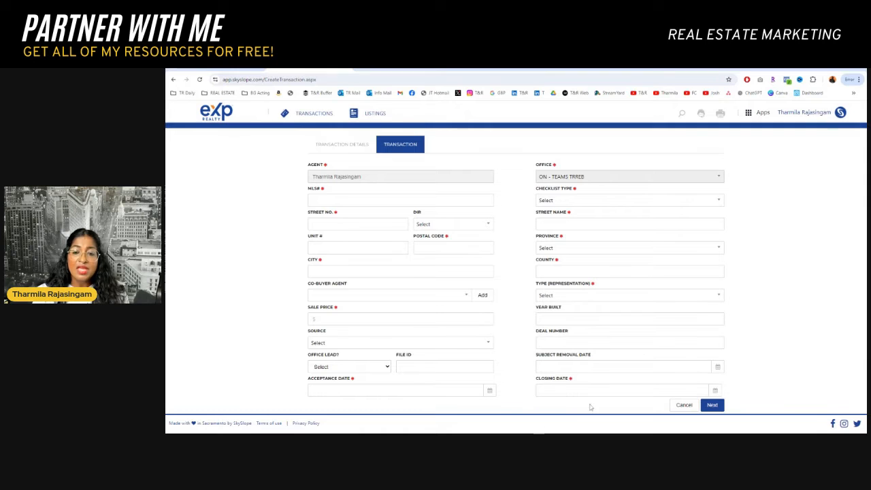